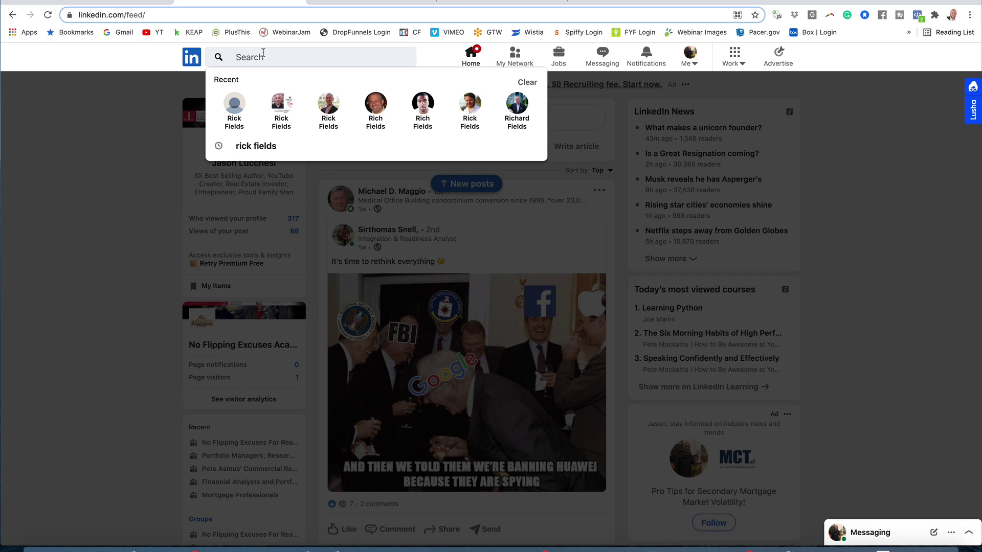
# Step: Search for "senior living communities" and restrict the results to people
pyautogui.write('senior ll')
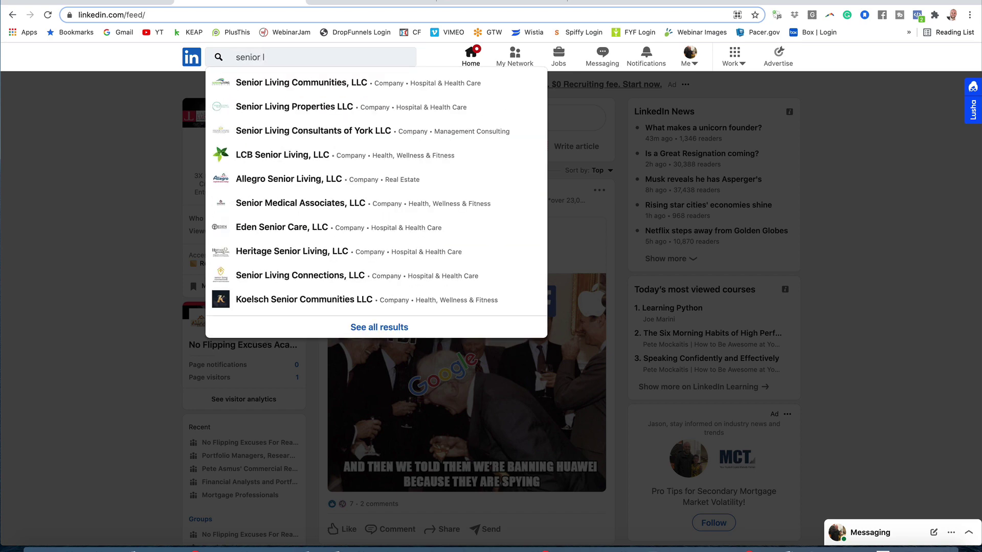
pyautogui.press('BackSpace')
pyautogui.write('iving')
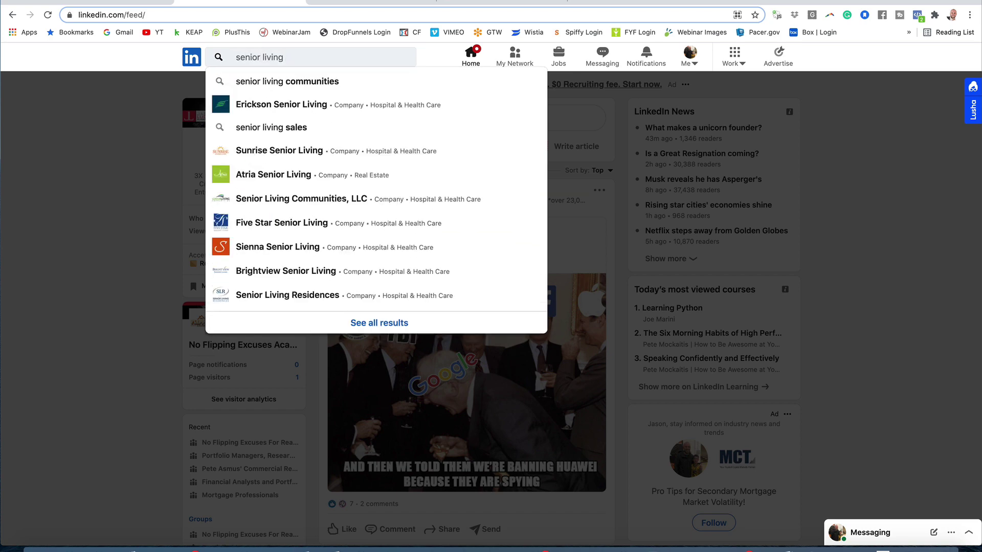
pyautogui.click(266, 82)
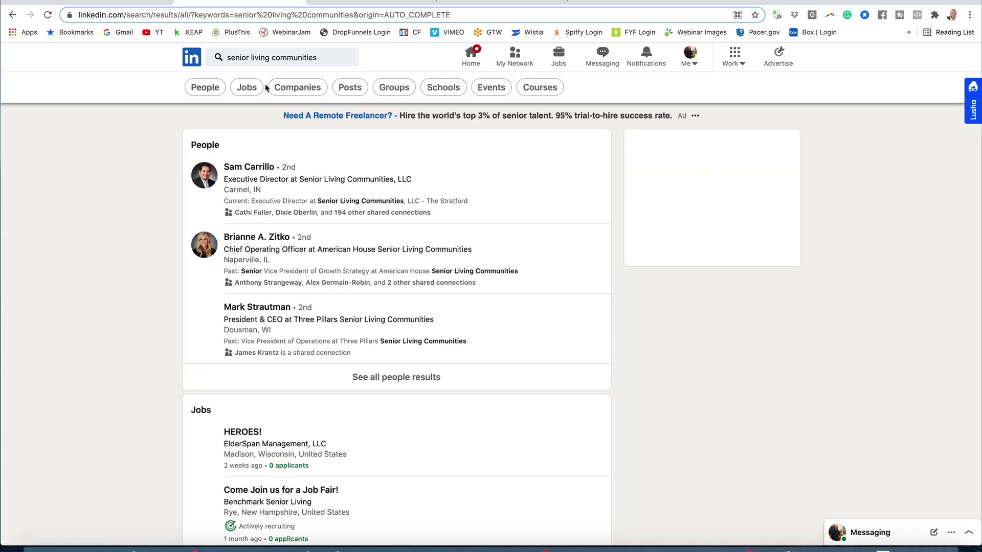
pyautogui.click(202, 89)
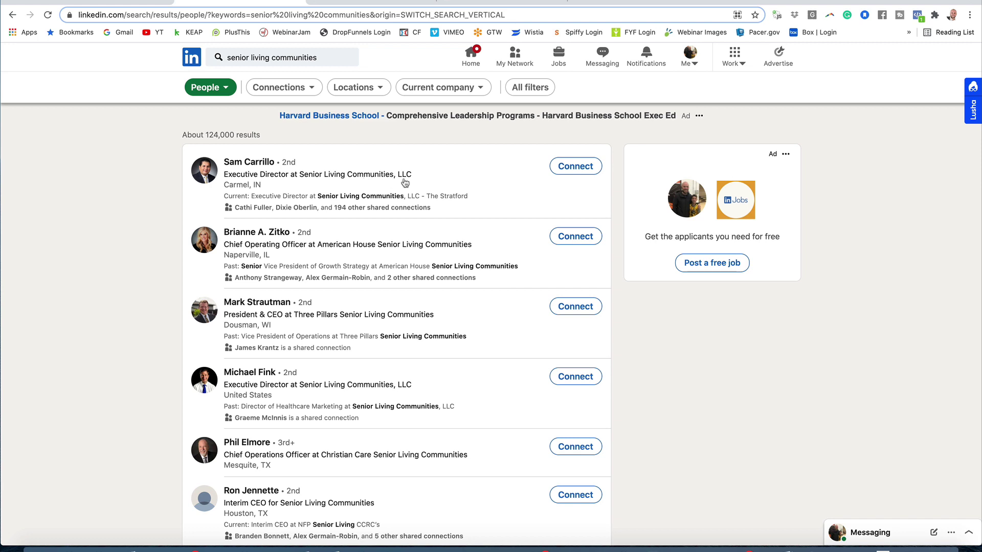
# Step: Open the full set of people filters and select 2nd and 3rd+ degree connections
pyautogui.click(531, 89)
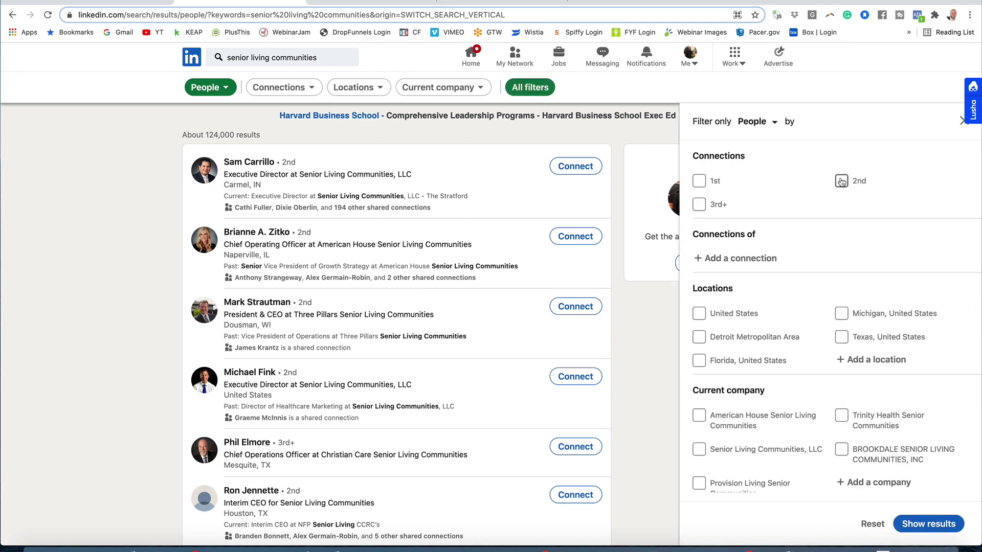
pyautogui.click(841, 181)
pyautogui.click(699, 204)
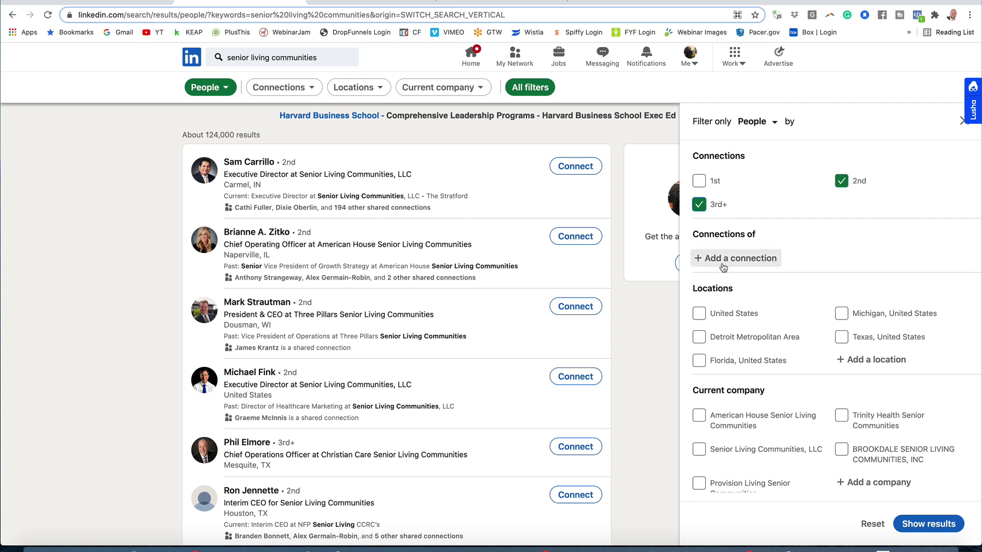
# Step: Add Chicago, Illinois, United States as a location filter and show the filtered results
pyautogui.scroll(-1, 723, 260)
pyautogui.click(876, 311)
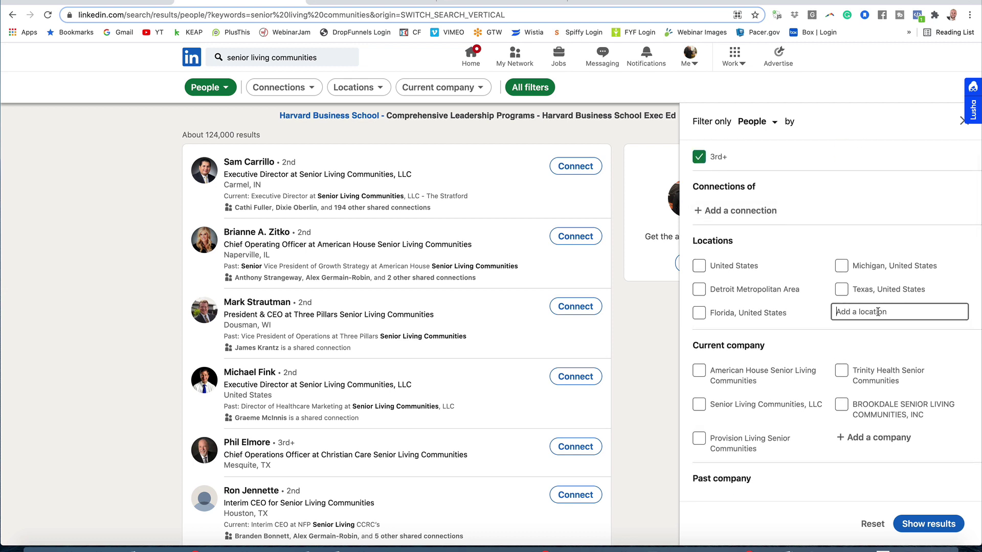
pyautogui.write('chico')
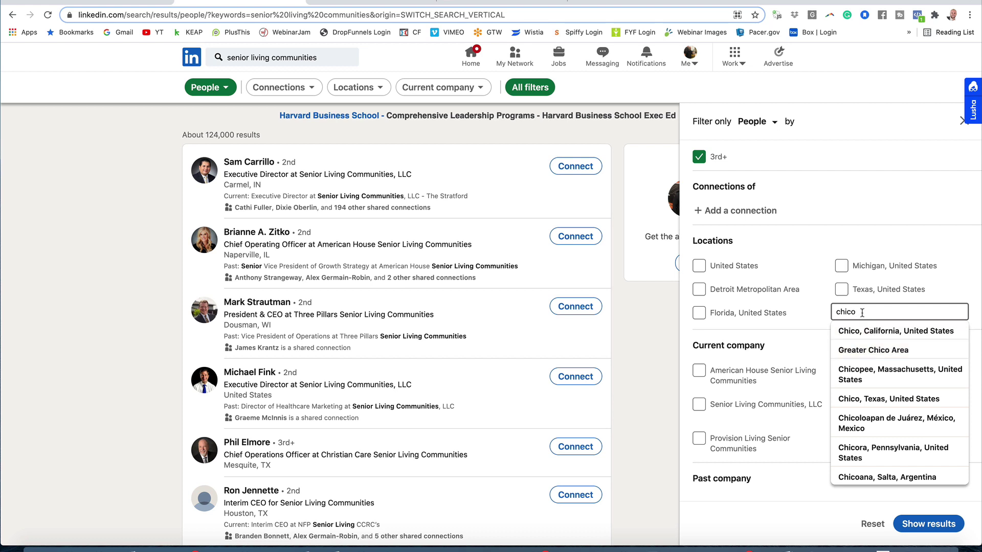
pyautogui.press('BackSpace')
pyautogui.write('a')
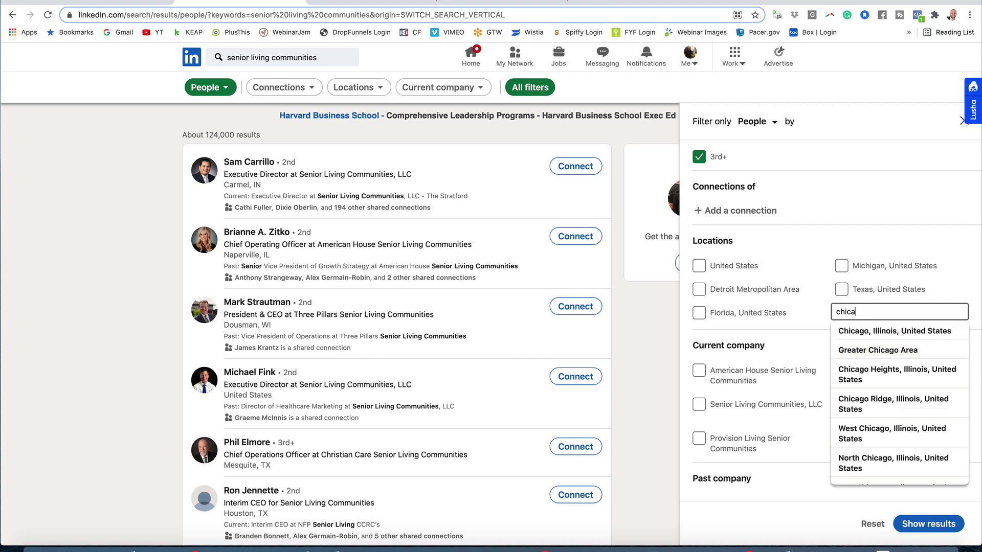
pyautogui.click(864, 336)
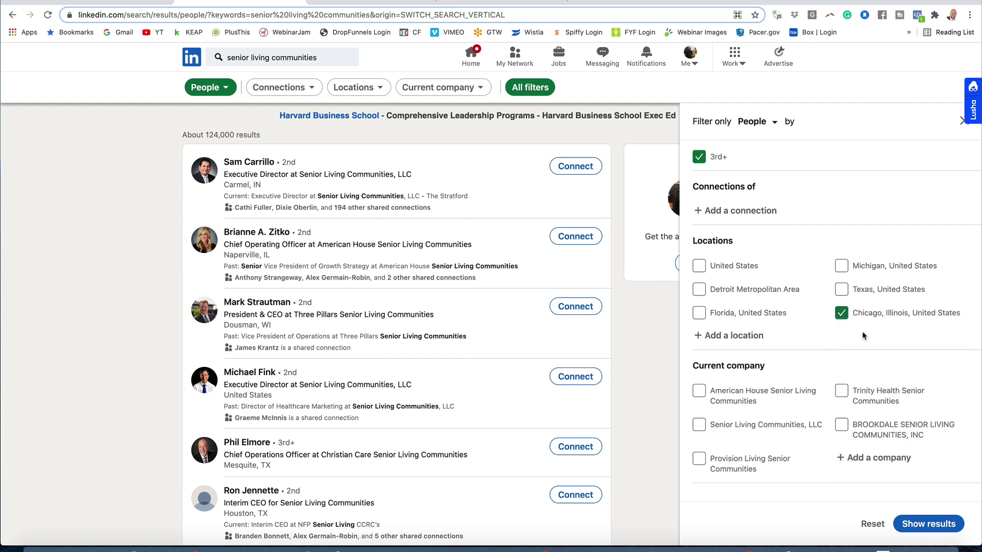
pyautogui.click(919, 527)
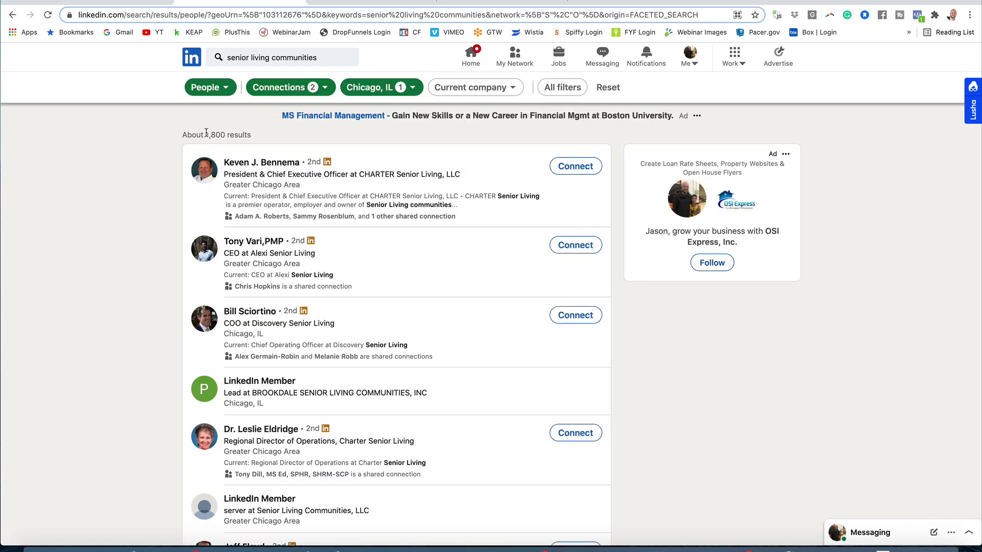
# Step: Review the Chicago people results and open the profile of the Executive Director at Charter Senior Living to check the connection degree
pyautogui.moveTo(206, 133); pyautogui.dragTo(258, 139)
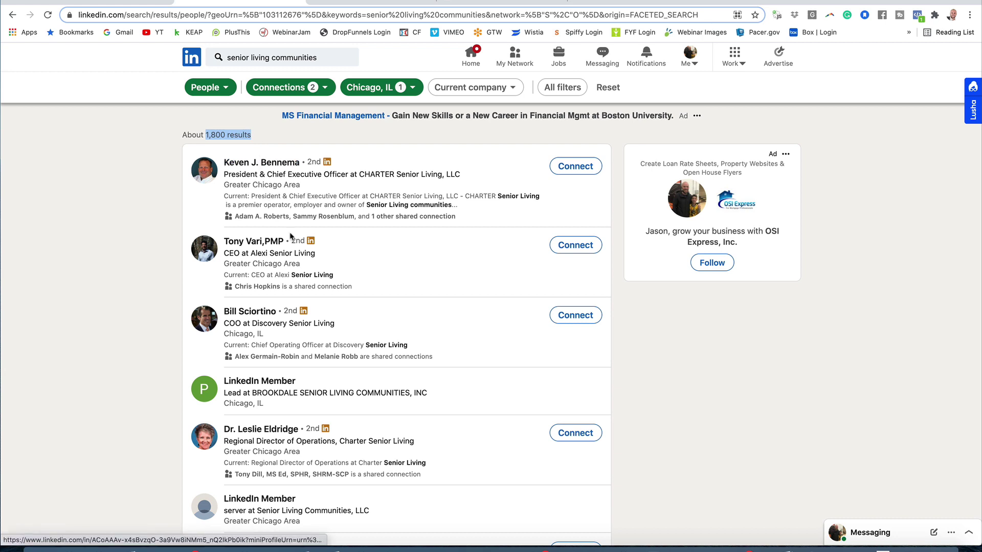
pyautogui.scroll(-1, 413, 243)
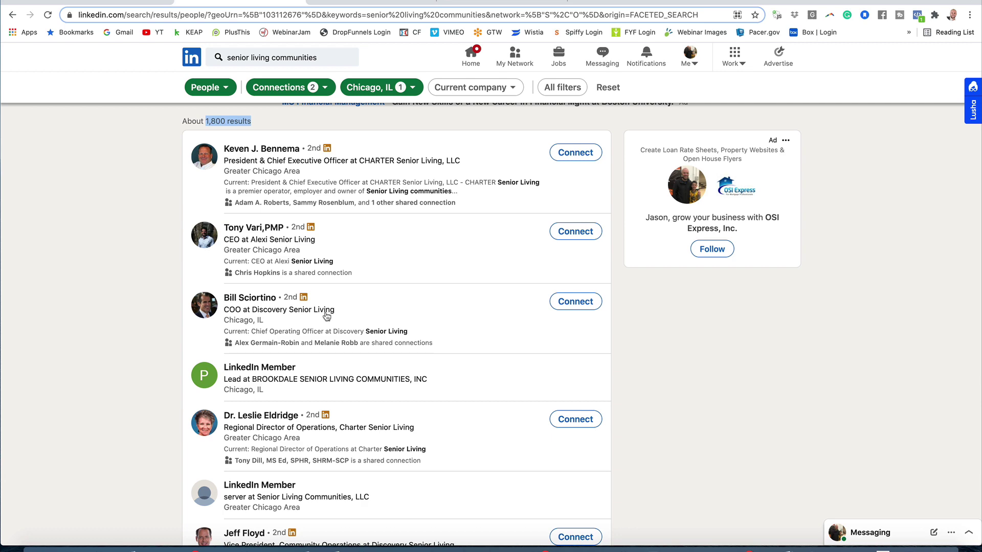
pyautogui.scroll(-4, 326, 316)
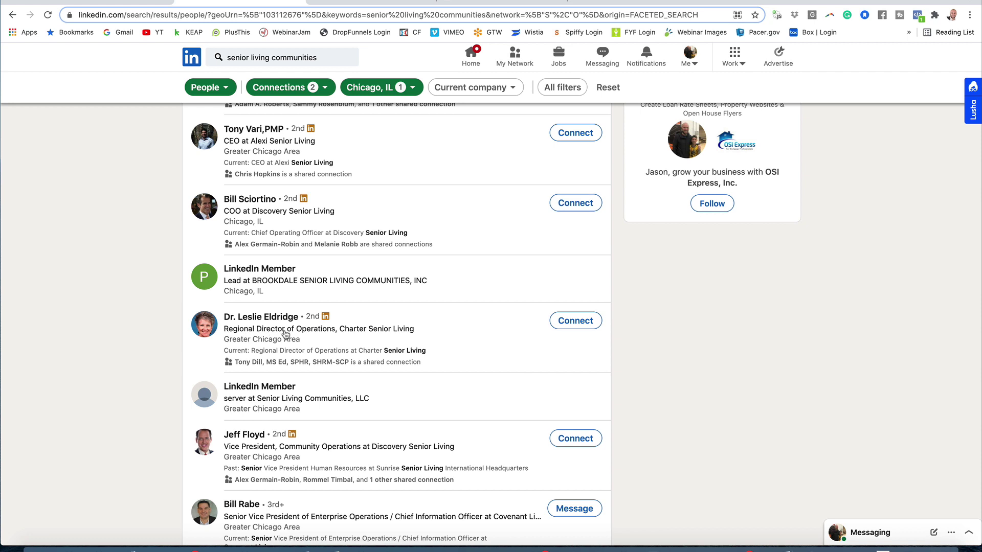
pyautogui.scroll(-4, 256, 353)
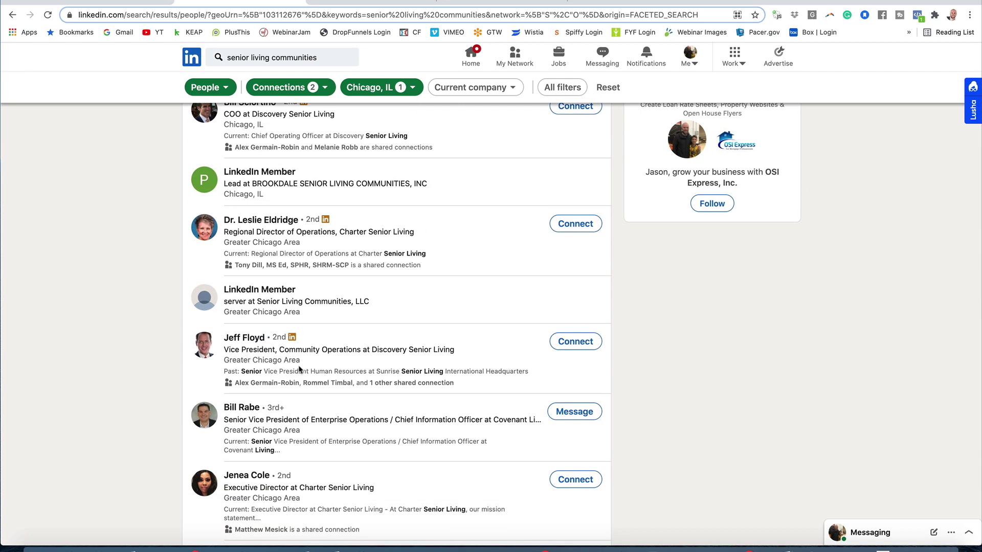
pyautogui.scroll(-2, 299, 370)
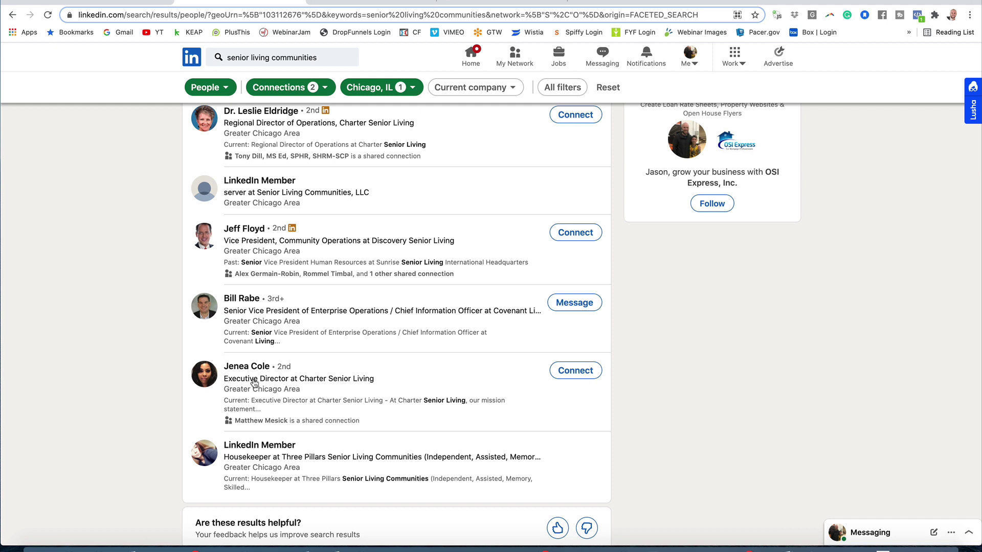
pyautogui.scroll(-3, 253, 384)
pyautogui.scroll(3, 242, 366)
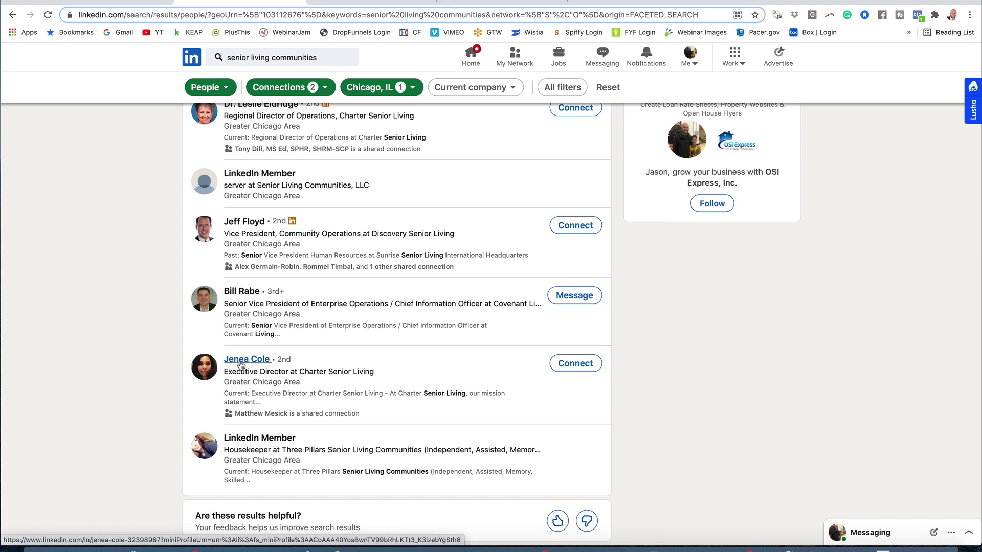
pyautogui.click(241, 360)
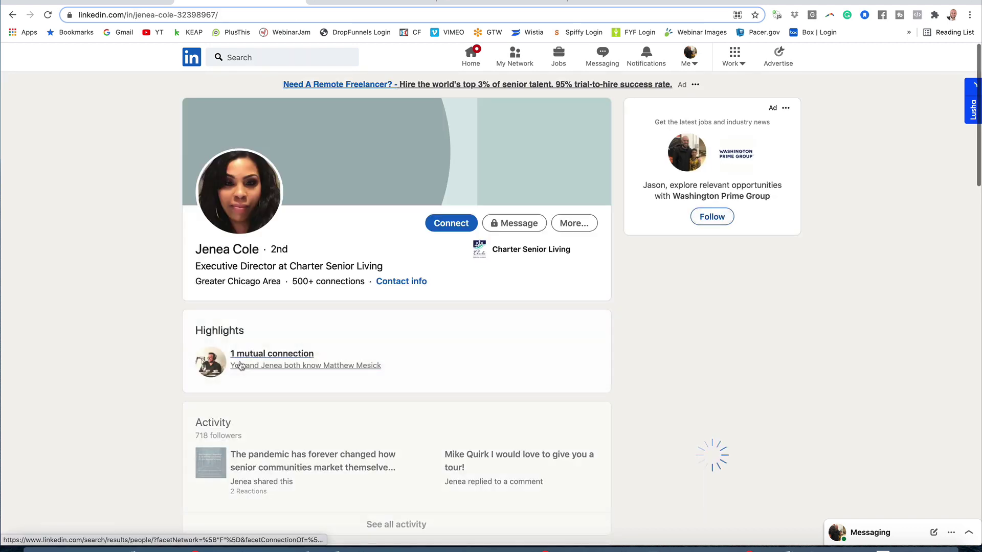
pyautogui.moveTo(271, 249); pyautogui.dragTo(293, 250)
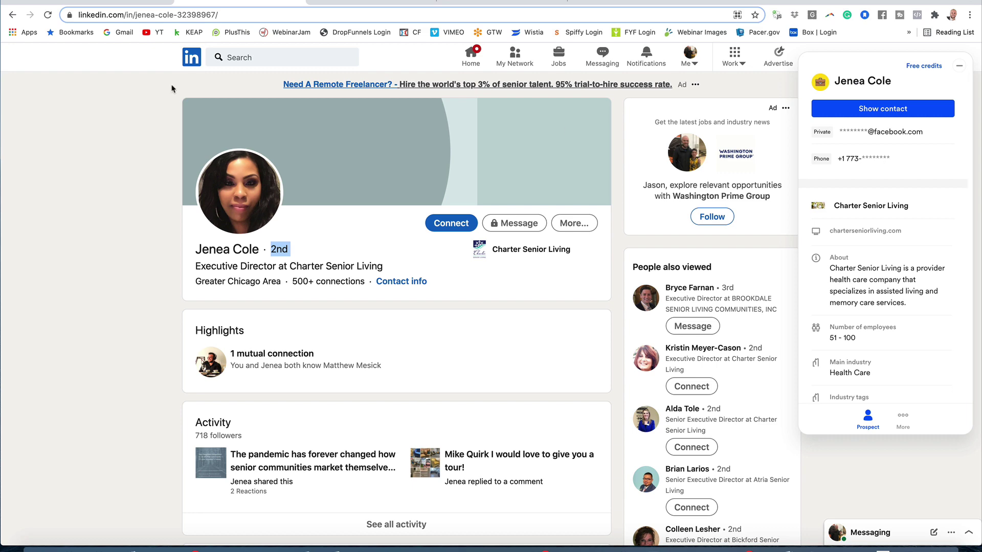
# Step: Return to the results and examine the profile of the Regional Director of Operations at Charter Senior Living, including the similar people viewed
pyautogui.click(11, 16)
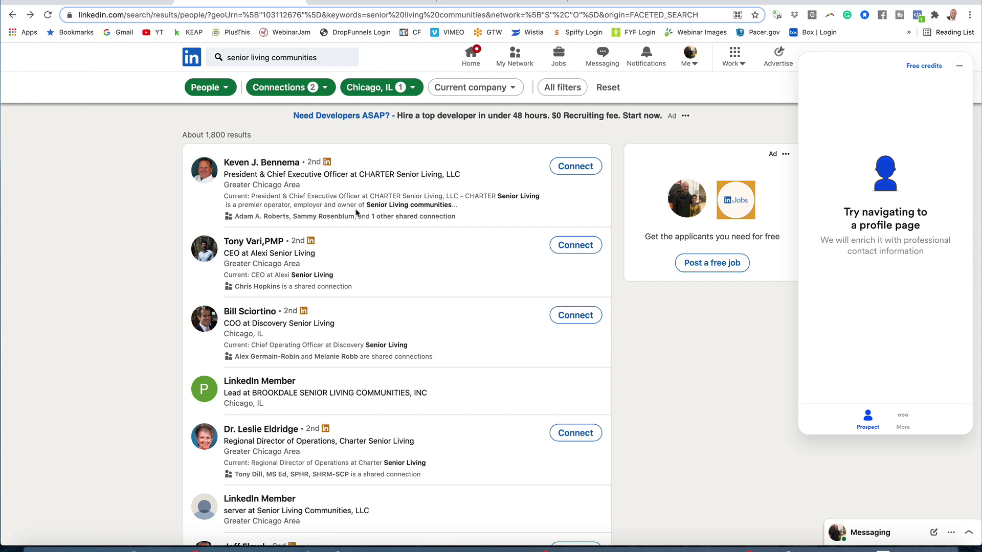
pyautogui.scroll(-3, 347, 286)
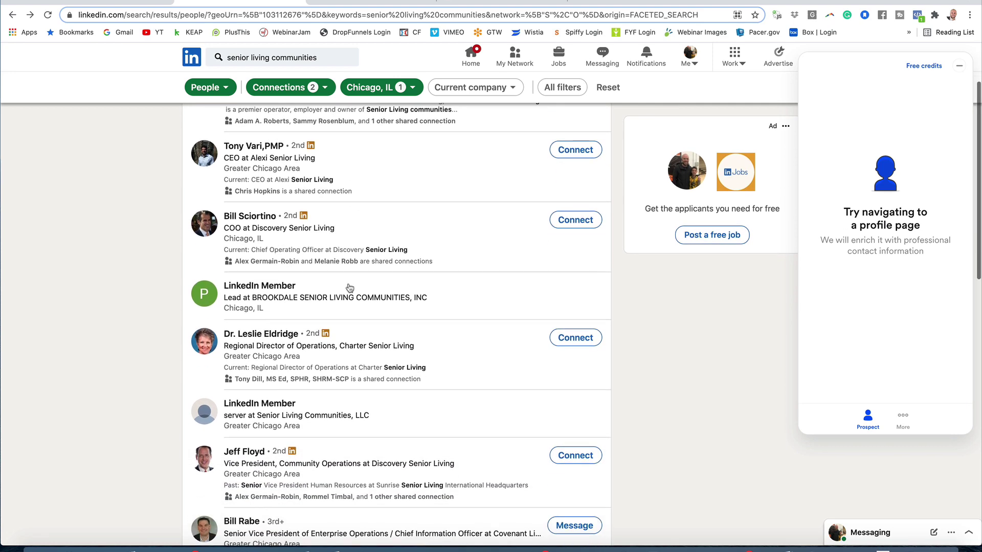
pyautogui.scroll(-2, 348, 287)
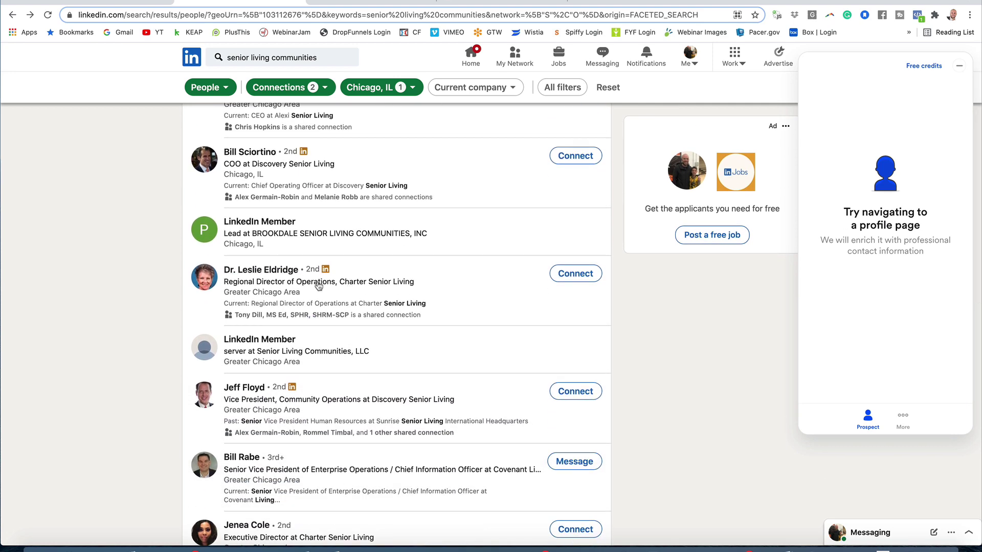
pyautogui.click(245, 276)
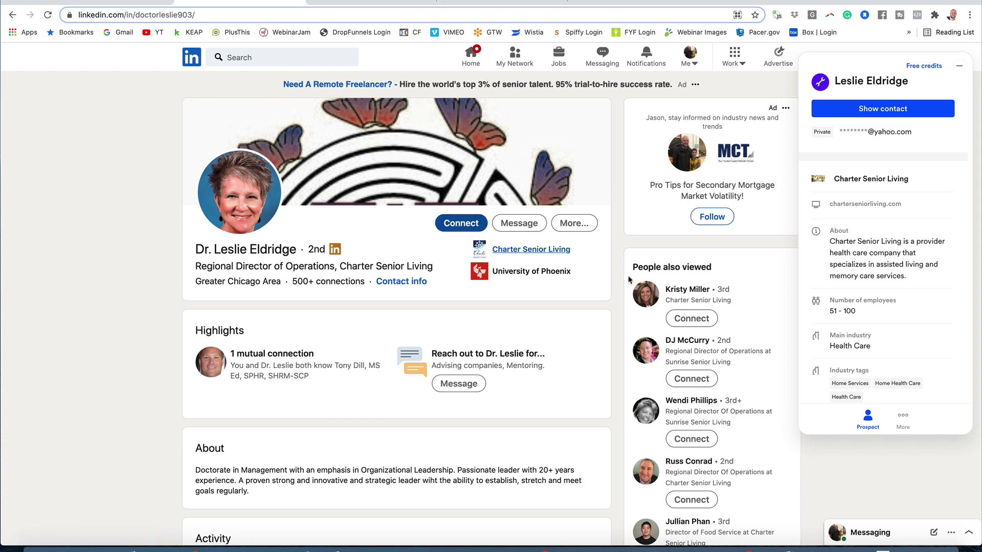
pyautogui.scroll(-3, 716, 307)
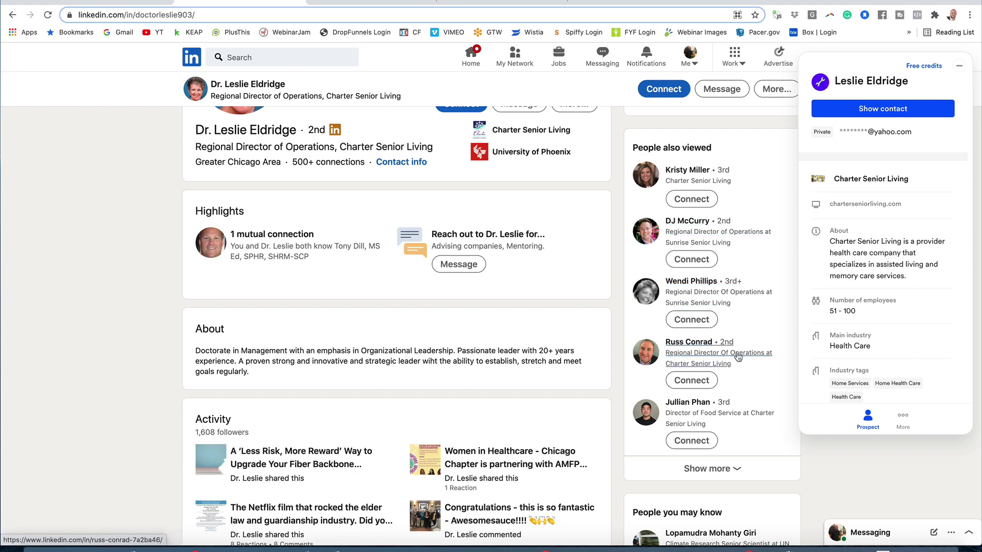
pyautogui.scroll(3, 690, 235)
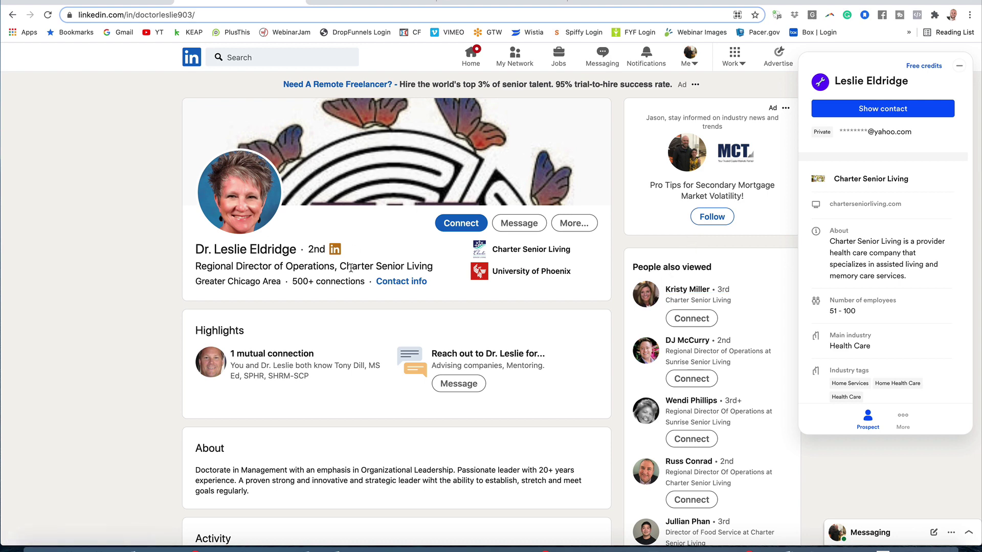
# Step: Go back to the filtered people results and look through the whole first page
pyautogui.click(13, 15)
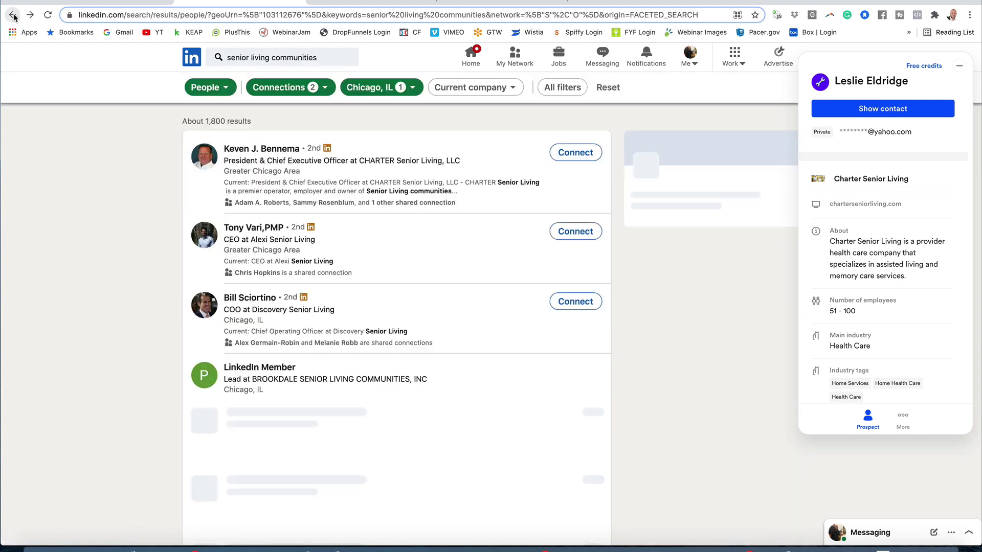
pyautogui.scroll(-2, 321, 228)
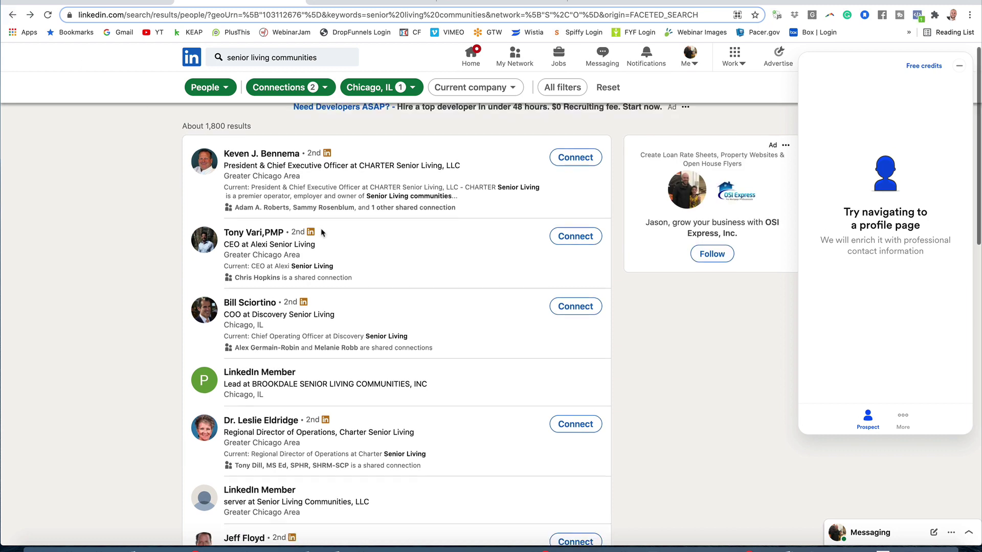
pyautogui.scroll(-5, 320, 228)
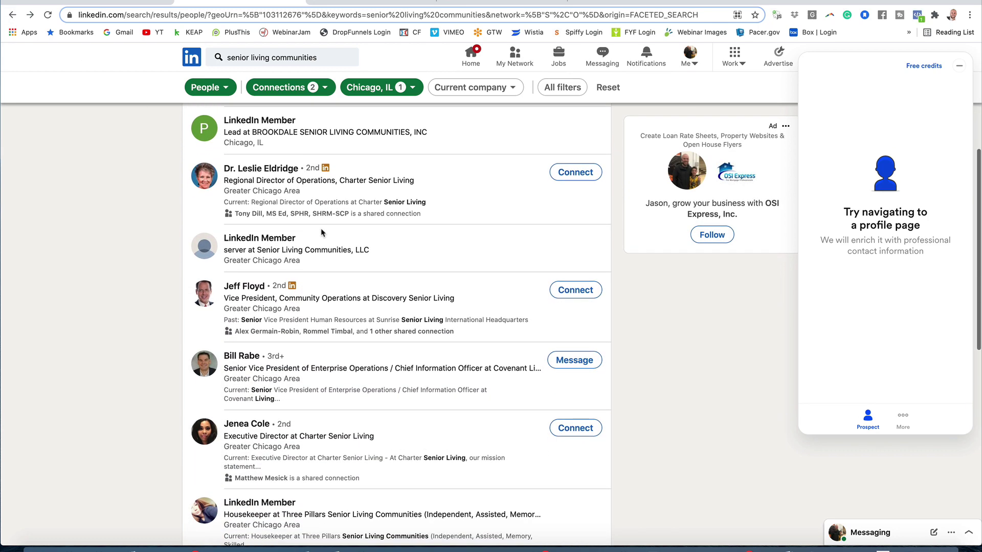
pyautogui.scroll(-5, 321, 233)
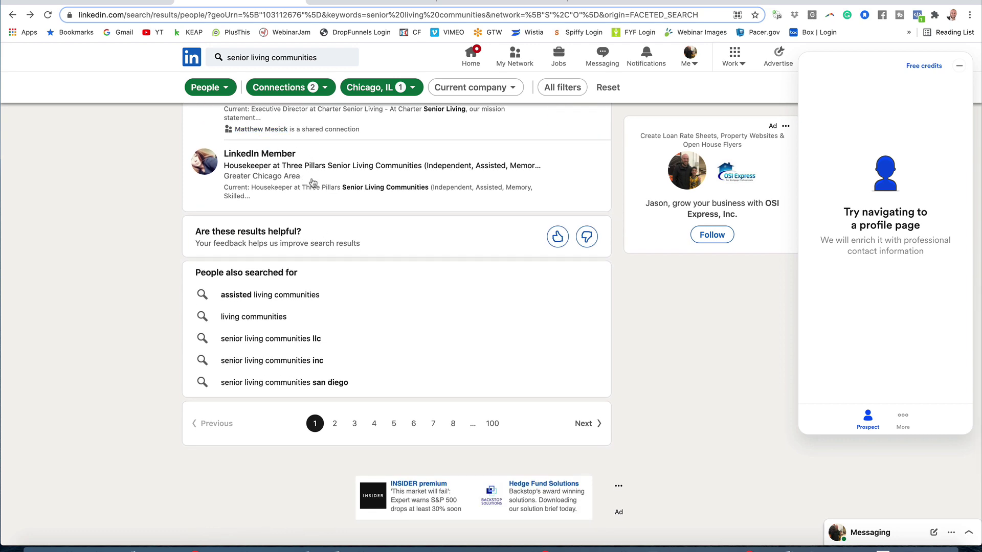
pyautogui.scroll(1, 312, 183)
pyautogui.scroll(10, 312, 183)
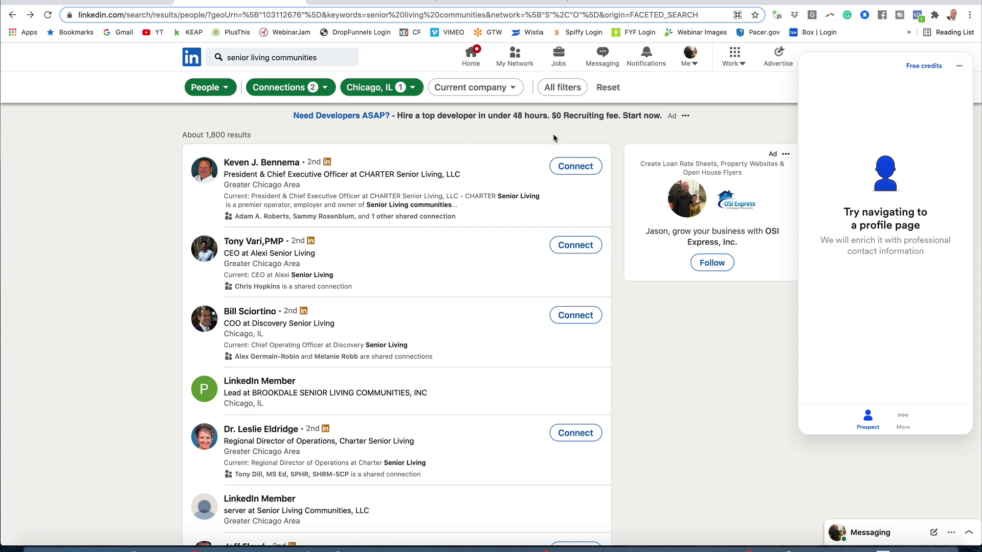
# Step: Collapse the Lusha panel covering the filters, set the title keyword filter to "director" and show the filtered people results
pyautogui.click(557, 90)
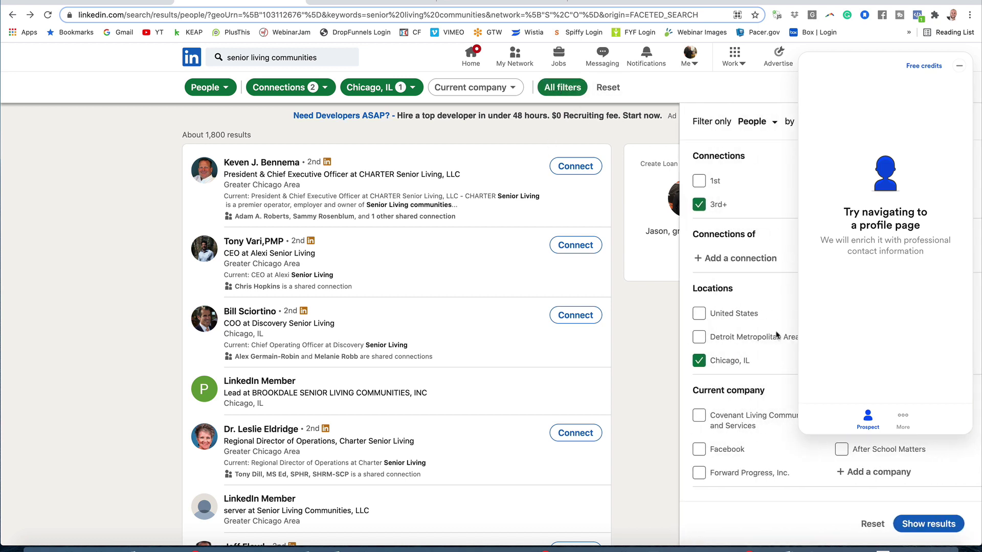
pyautogui.click(960, 70)
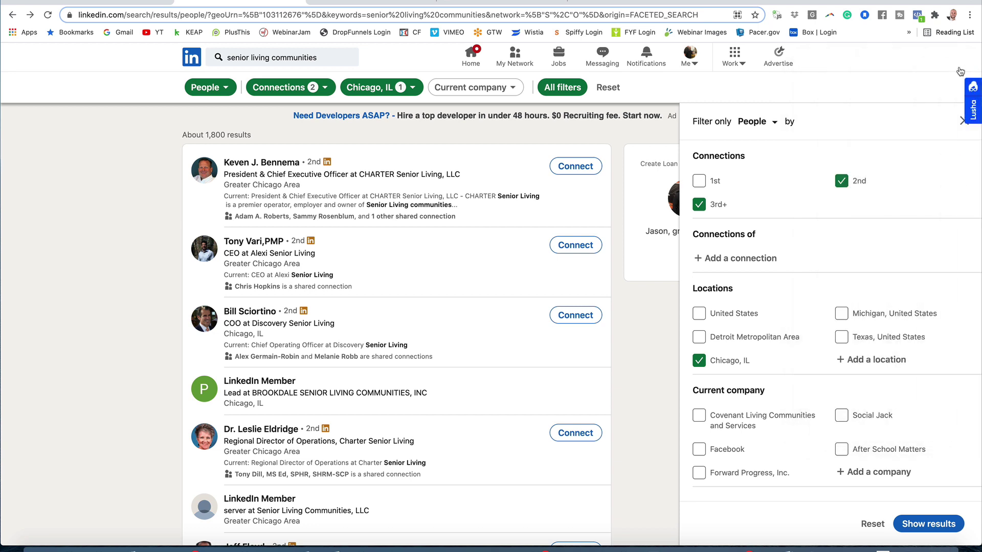
pyautogui.scroll(-1, 865, 291)
pyautogui.scroll(-6, 863, 291)
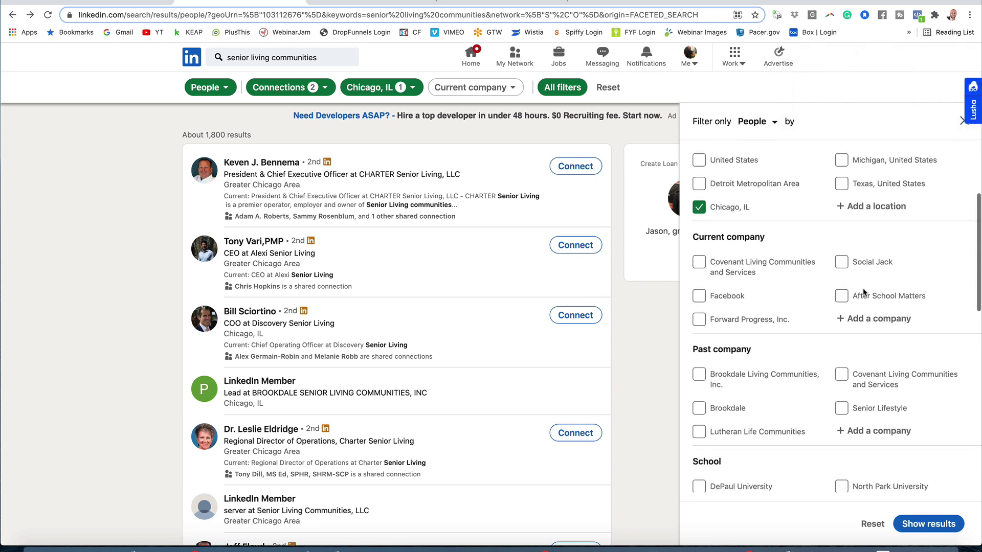
pyautogui.scroll(-4, 863, 291)
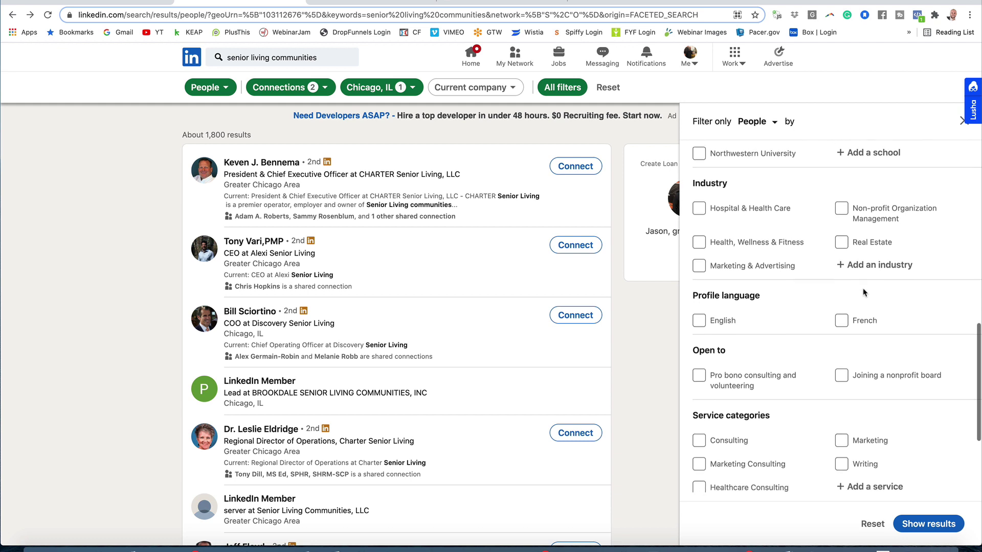
pyautogui.scroll(-1, 863, 292)
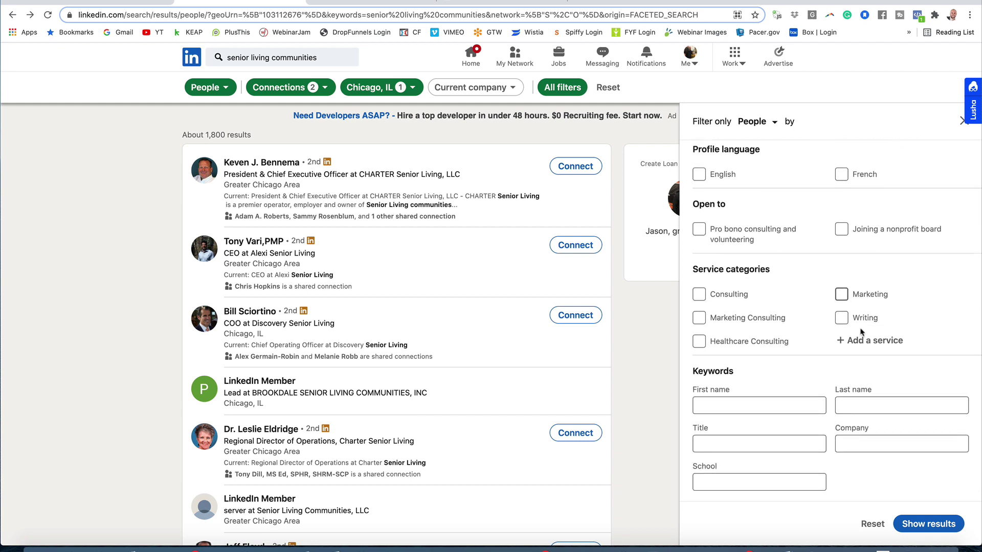
pyautogui.click(699, 443)
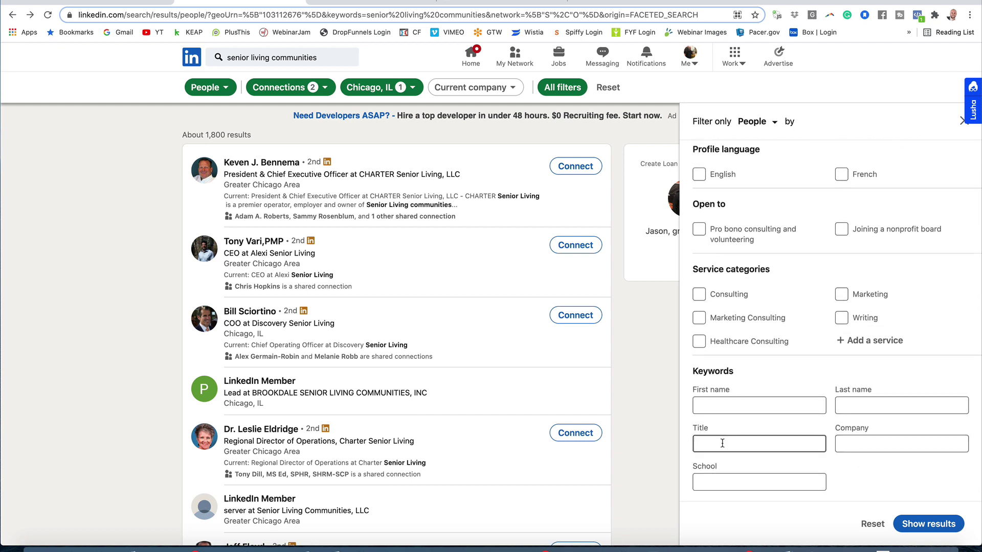
pyautogui.write('director')
pyautogui.click(920, 524)
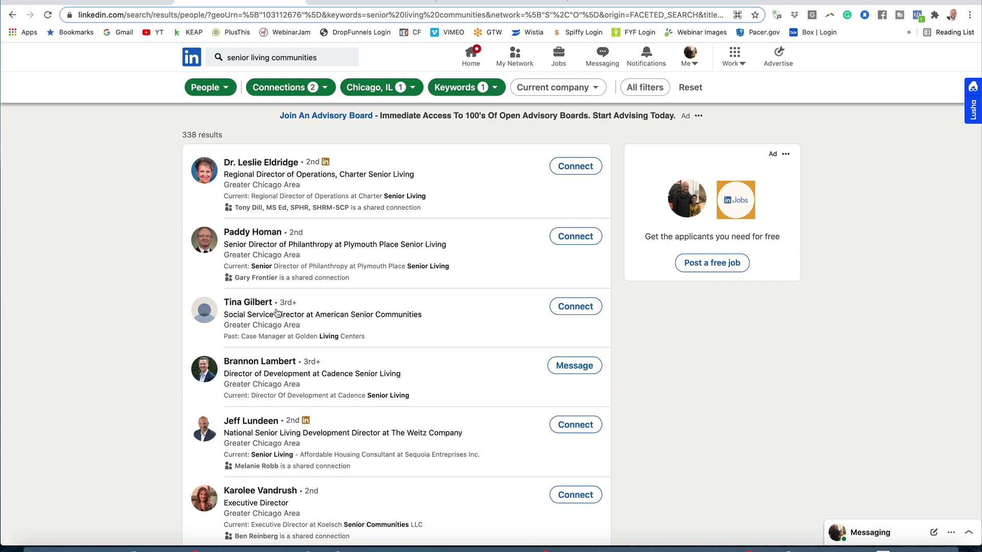
# Step: Review the first page of director results and open the profile of the Senior Director of Philanthropy at Plymouth Place Senior Living
pyautogui.scroll(-3, 278, 313)
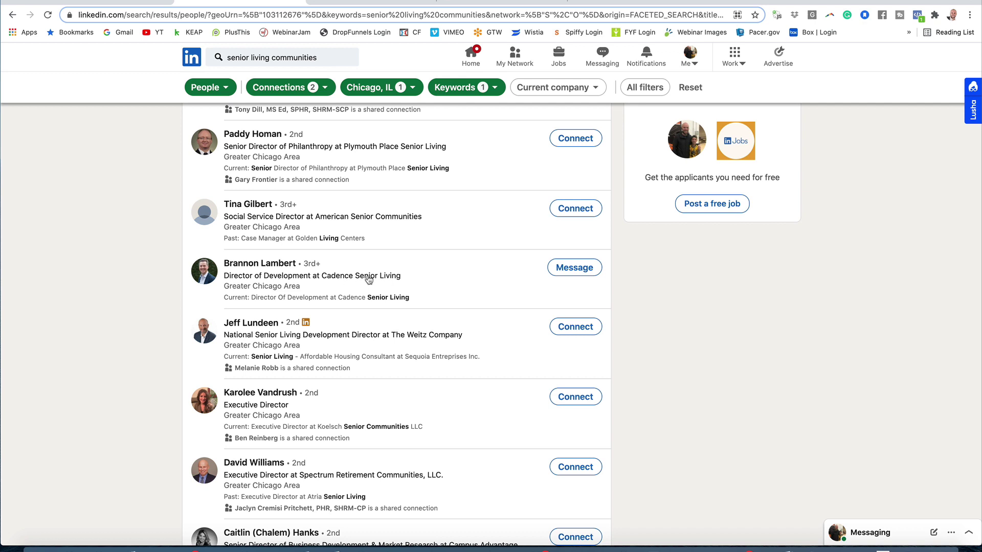
pyautogui.scroll(-3, 305, 350)
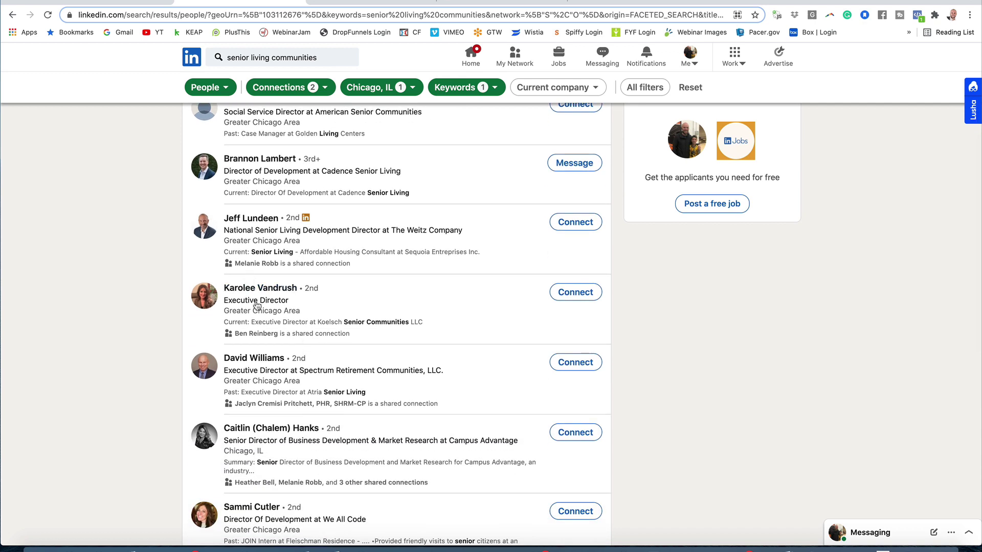
pyautogui.scroll(-3, 274, 402)
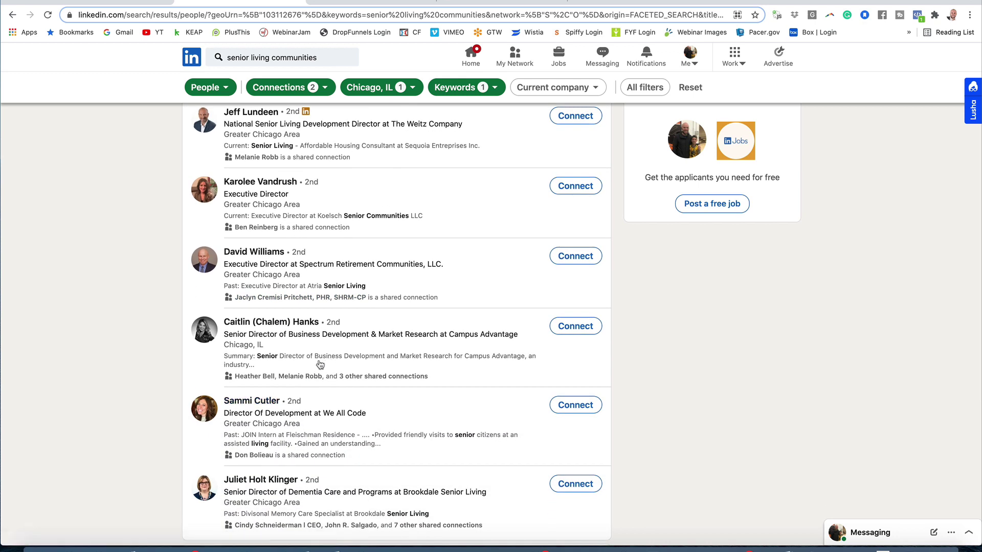
pyautogui.scroll(-1, 319, 364)
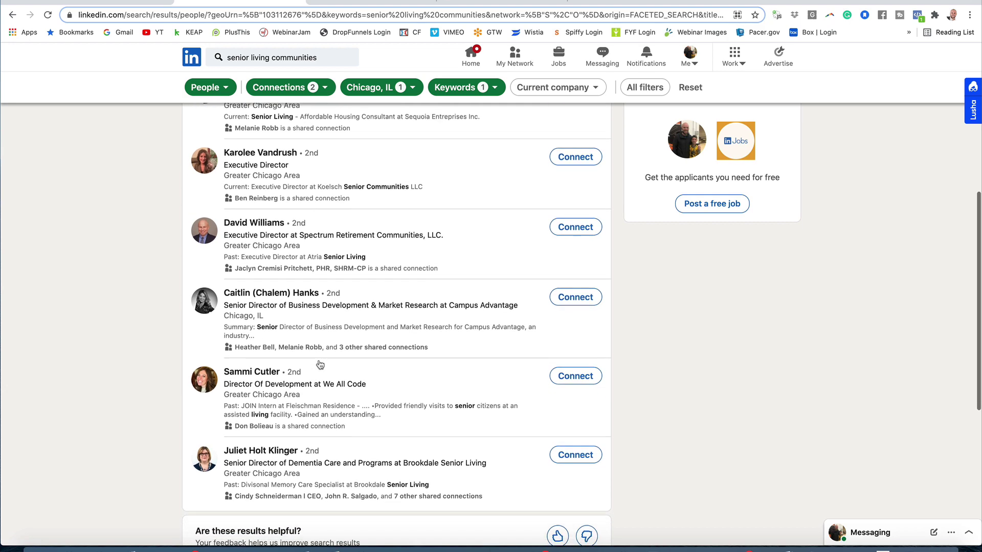
pyautogui.scroll(8, 320, 364)
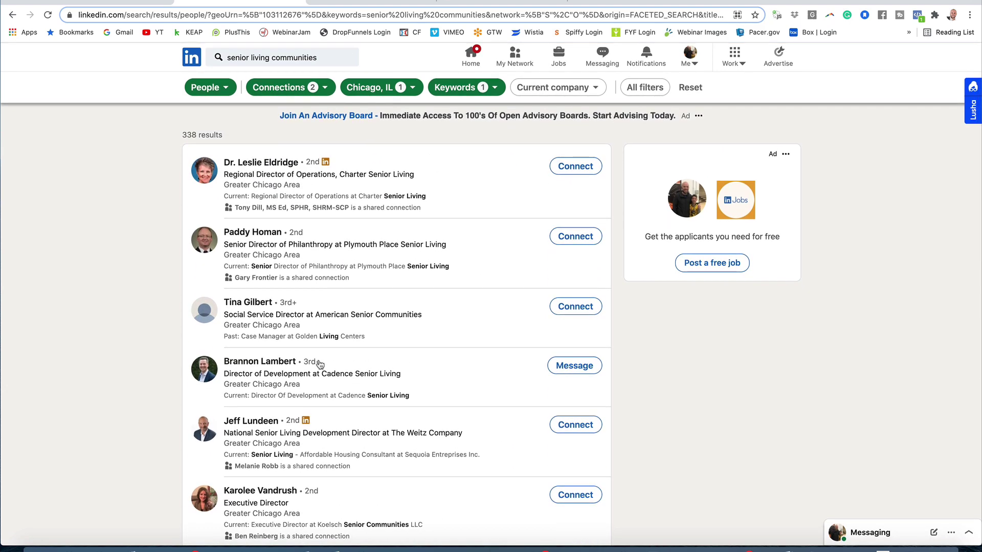
pyautogui.click(248, 234)
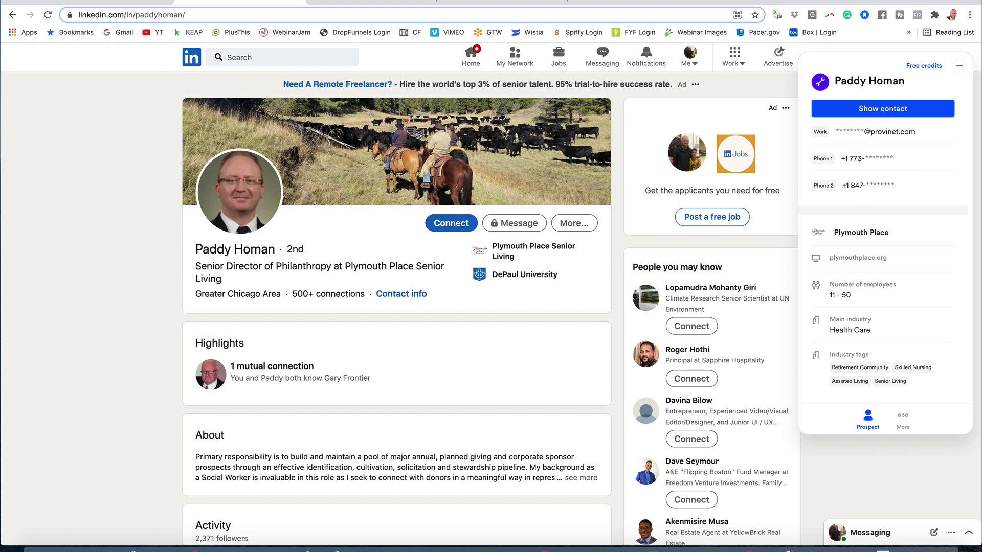
# Step: Switch to the Lusha dashboard, open the upgrade pricing page and compare the Professional and Starter monthly plans
pyautogui.click(357, 3)
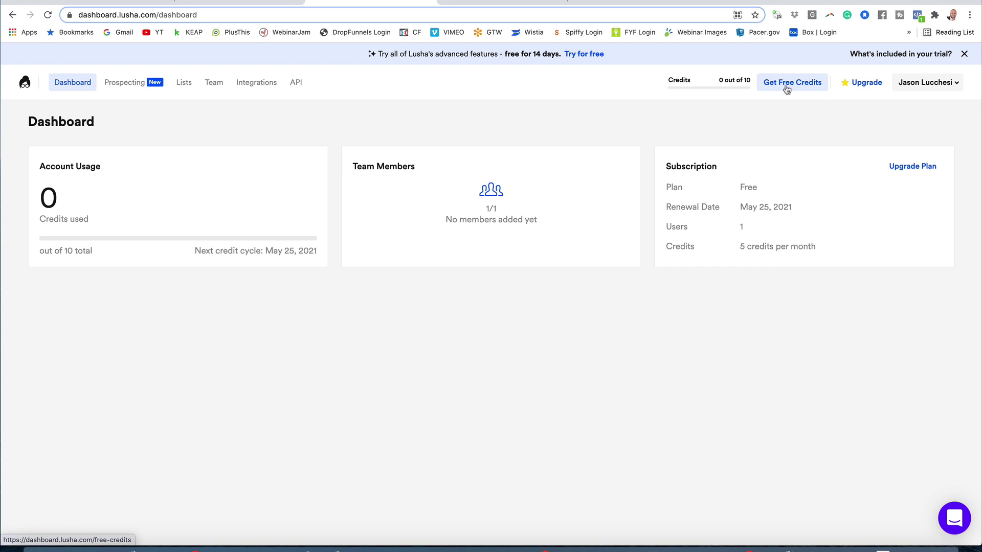
pyautogui.click(865, 83)
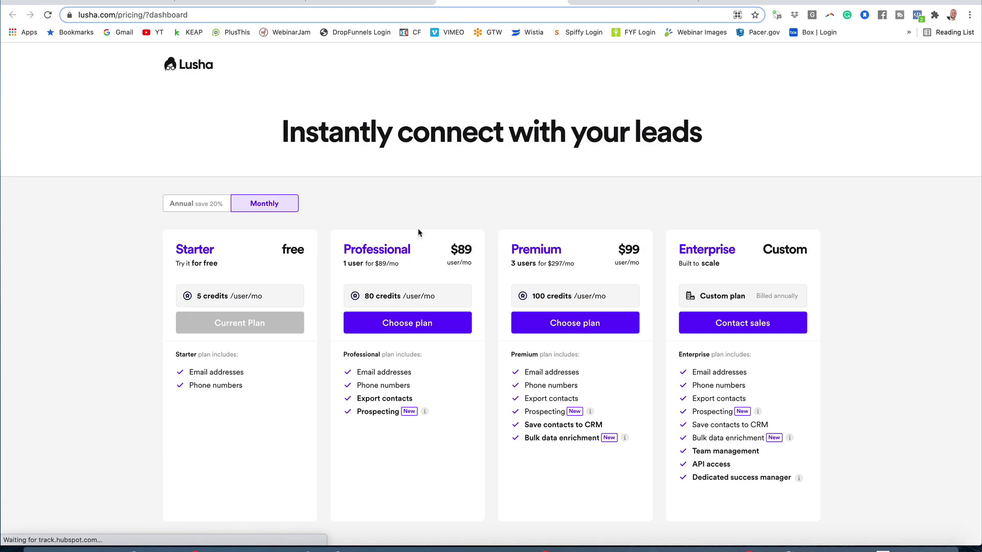
pyautogui.scroll(-2, 418, 233)
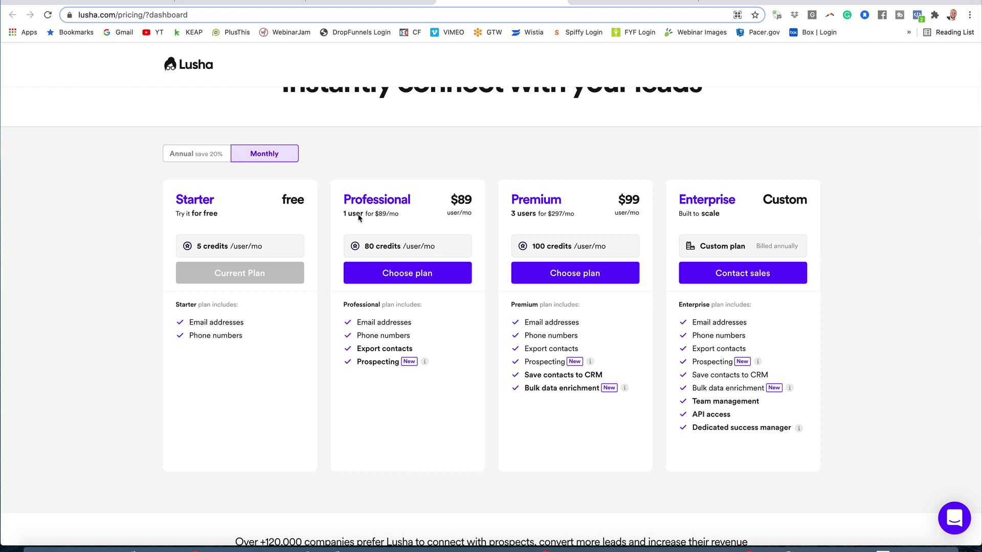
pyautogui.moveTo(344, 200); pyautogui.dragTo(411, 201)
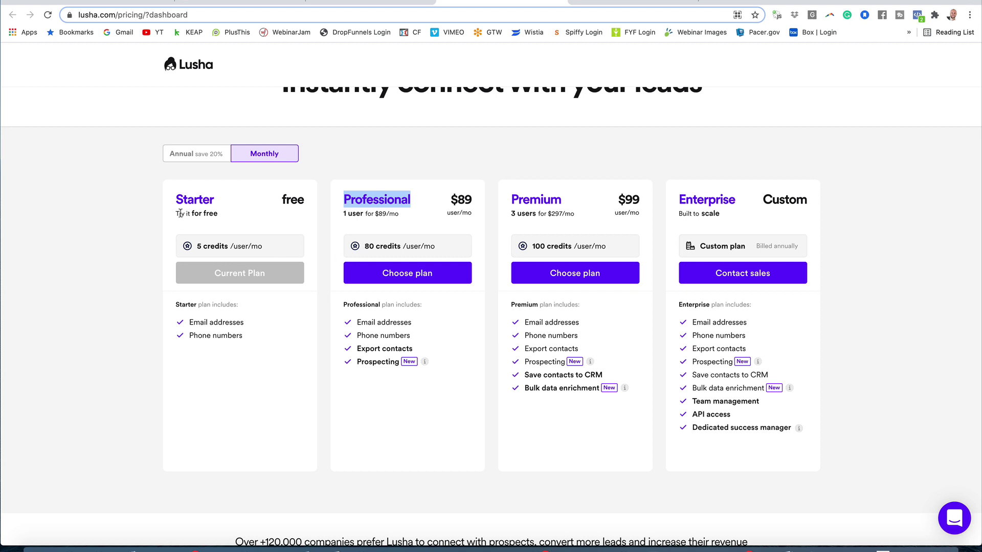
pyautogui.click(152, 232)
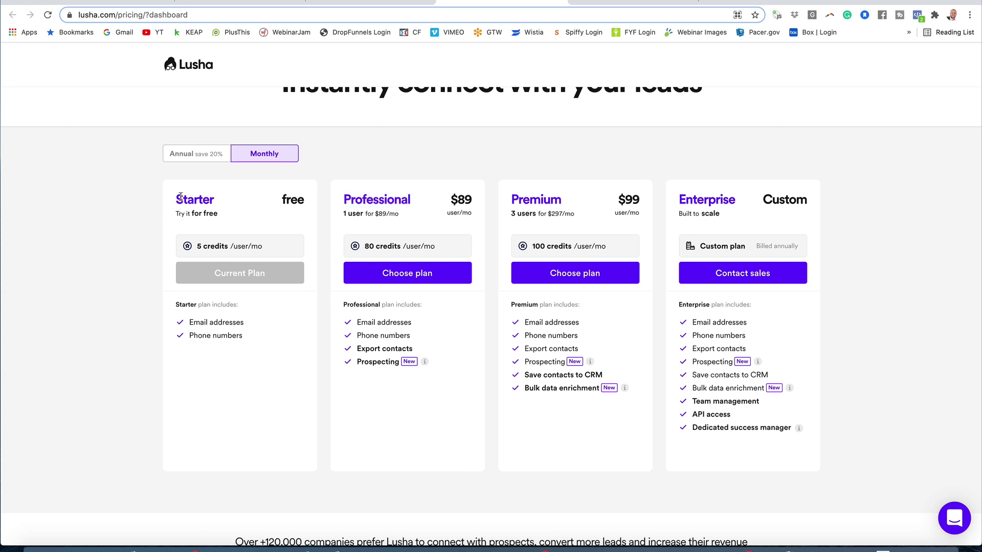
pyautogui.moveTo(176, 197); pyautogui.dragTo(213, 199)
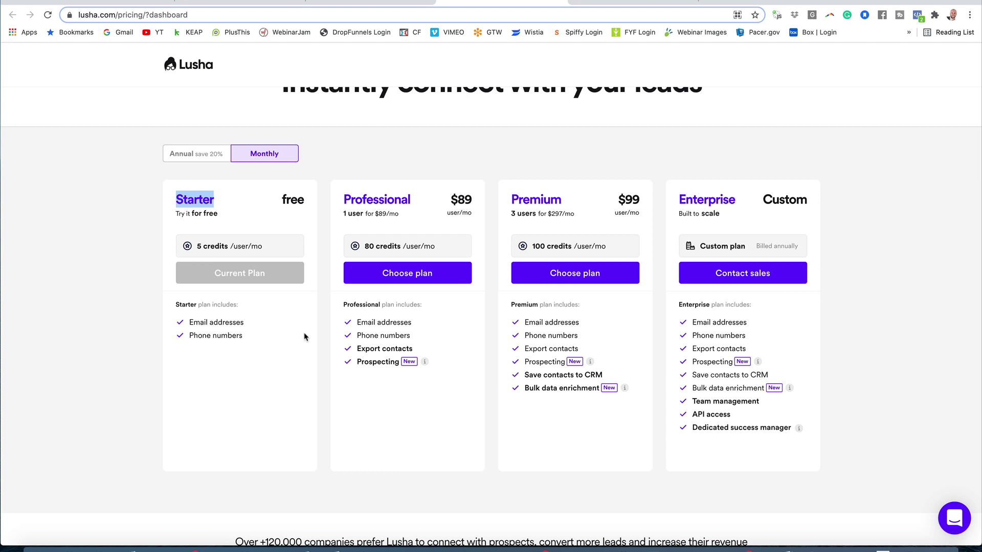
pyautogui.scroll(2, 304, 337)
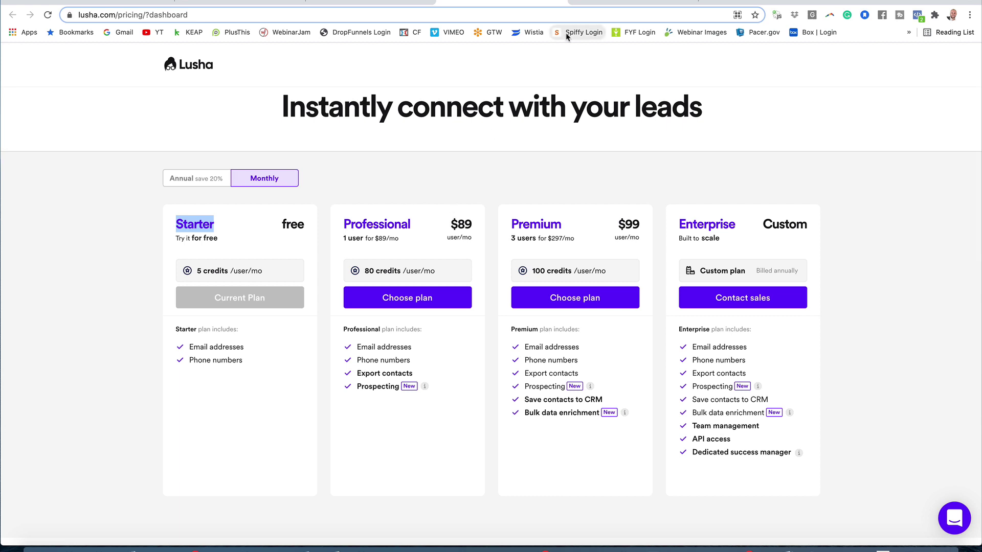
# Step: Switch to the LinkedIn message thread with the District Director of Operations and highlight the Dec 3, 2020 introduction message for reading
pyautogui.click(613, 1)
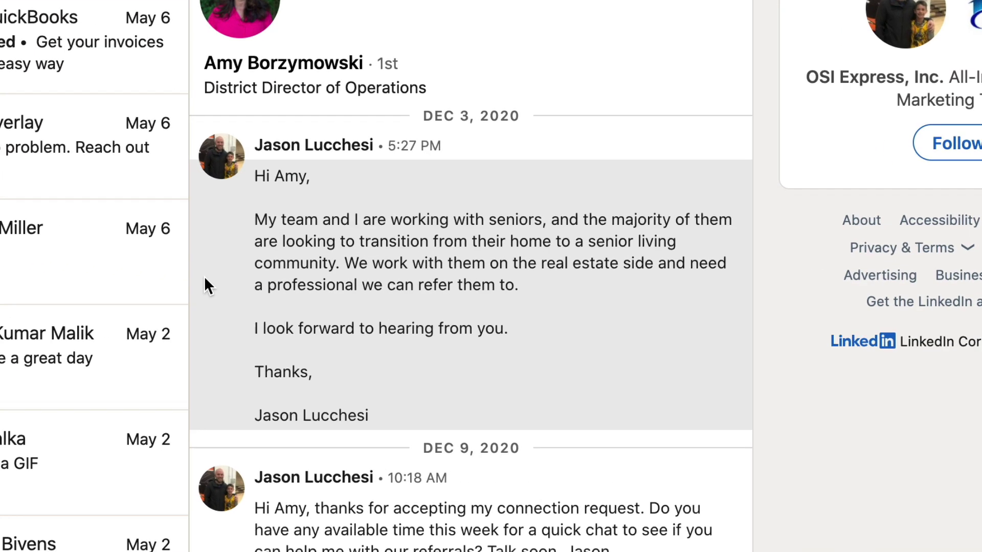
pyautogui.moveTo(255, 177); pyautogui.dragTo(365, 439)
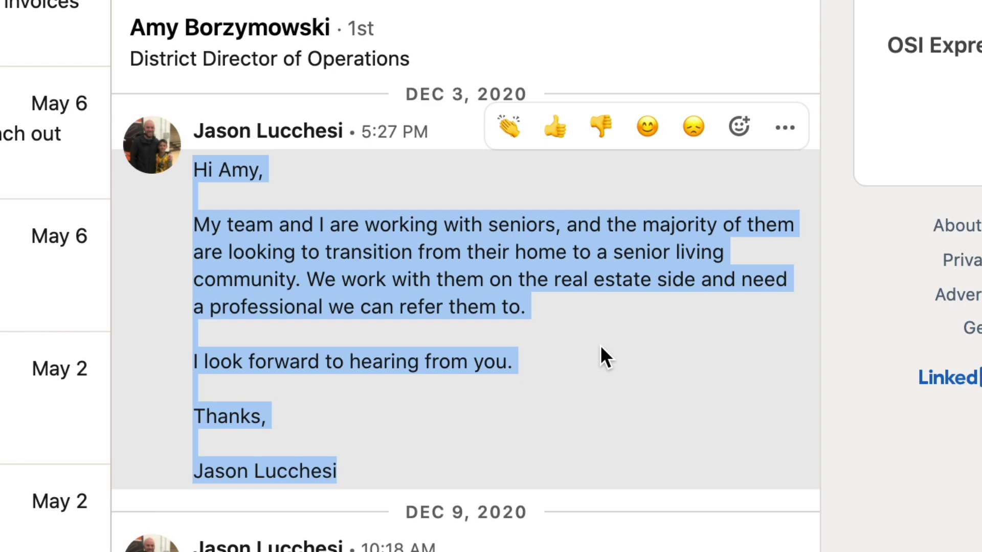
pyautogui.click(598, 350)
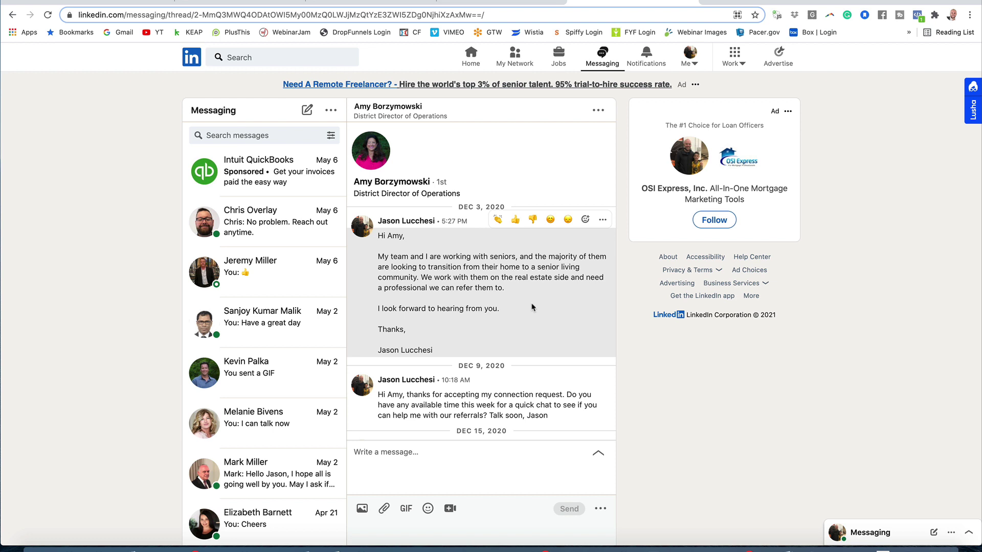
# Step: Highlight the Dec 9, 2020 follow-up that thanks the contact for accepting the connection request, and read it
pyautogui.scroll(-4, 532, 307)
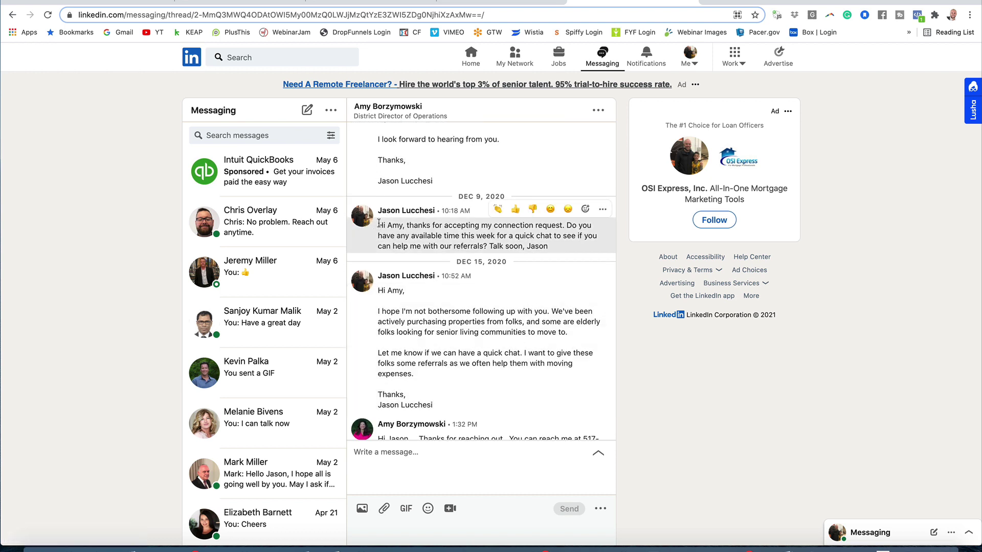
pyautogui.moveTo(379, 225); pyautogui.dragTo(551, 248)
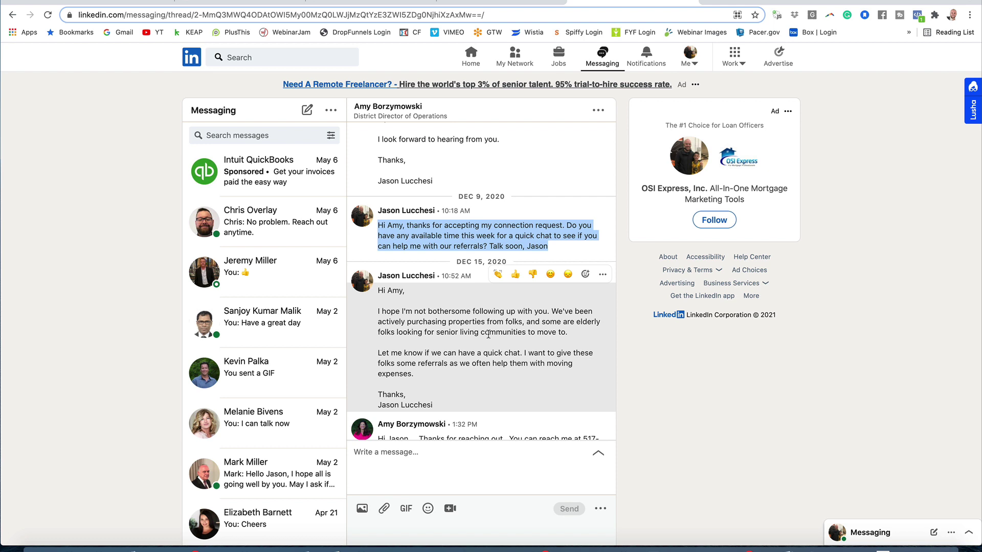
pyautogui.scroll(-3, 471, 390)
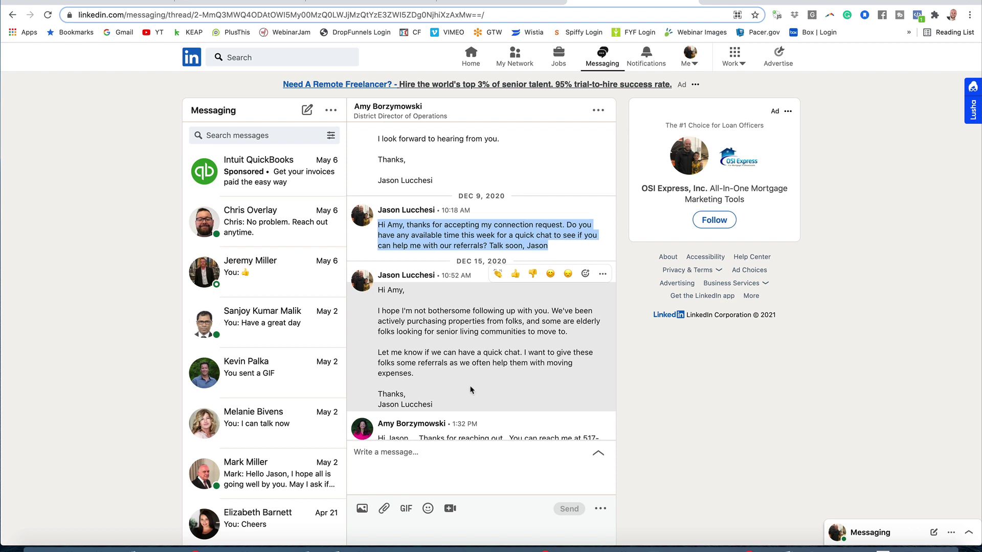
pyautogui.click(368, 234)
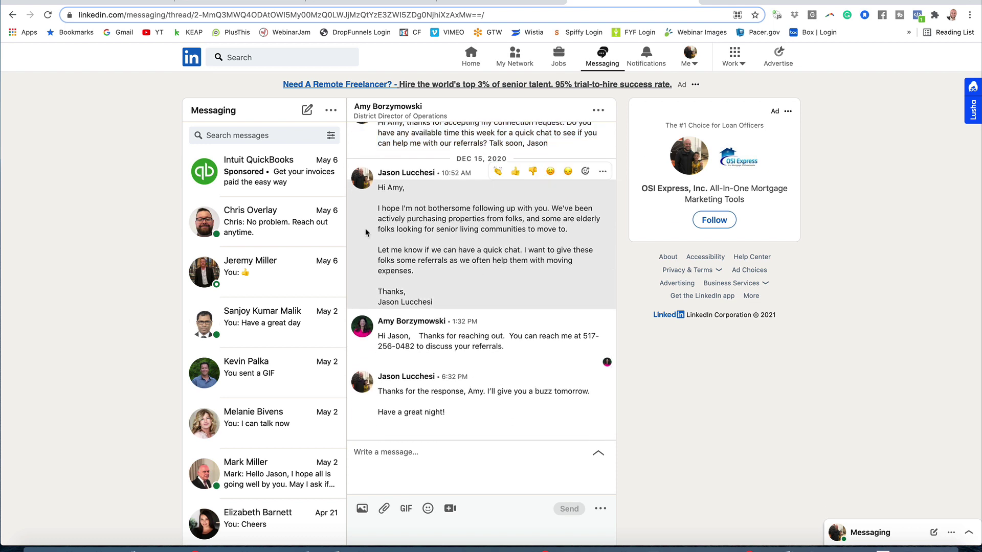
# Step: Highlight the Dec 15, 2020 follow-up about elderly folks looking for senior living communities, read it and clear the selection
pyautogui.moveTo(377, 188); pyautogui.dragTo(447, 301)
pyautogui.click(425, 263)
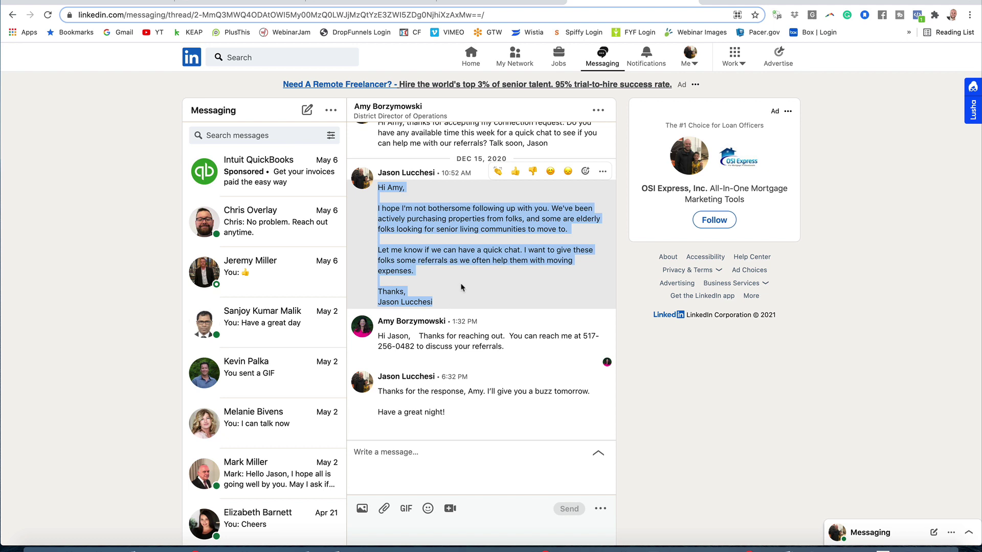
pyautogui.click(461, 287)
pyautogui.scroll(2, 461, 286)
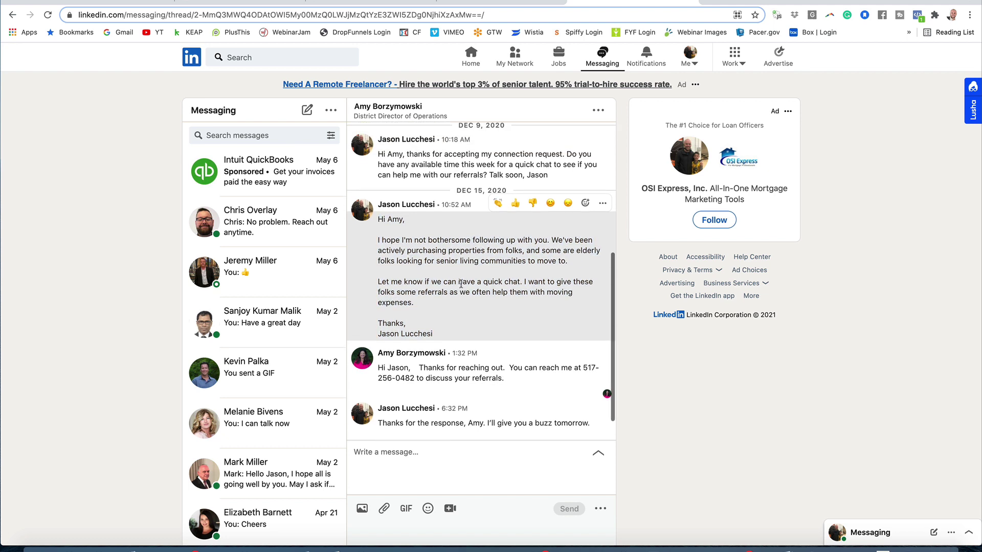